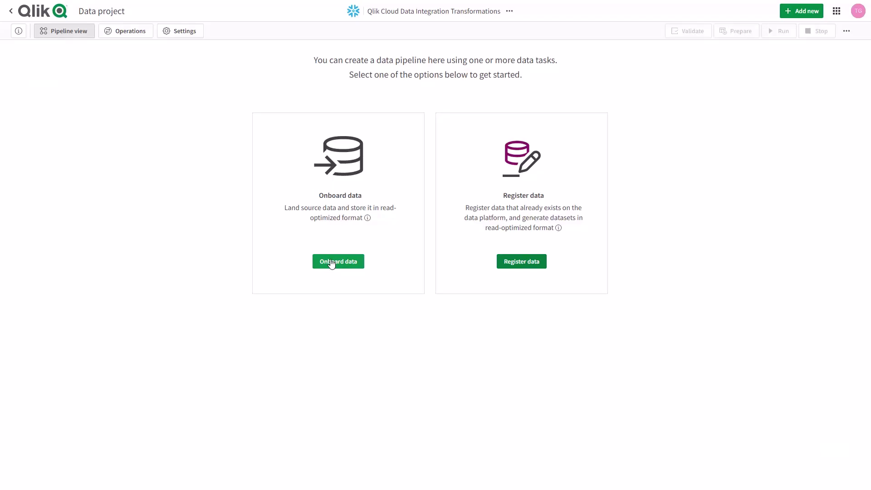
Step: Start onboarding data and proceed to the selection of the source connection
click(332, 263)
click(835, 453)
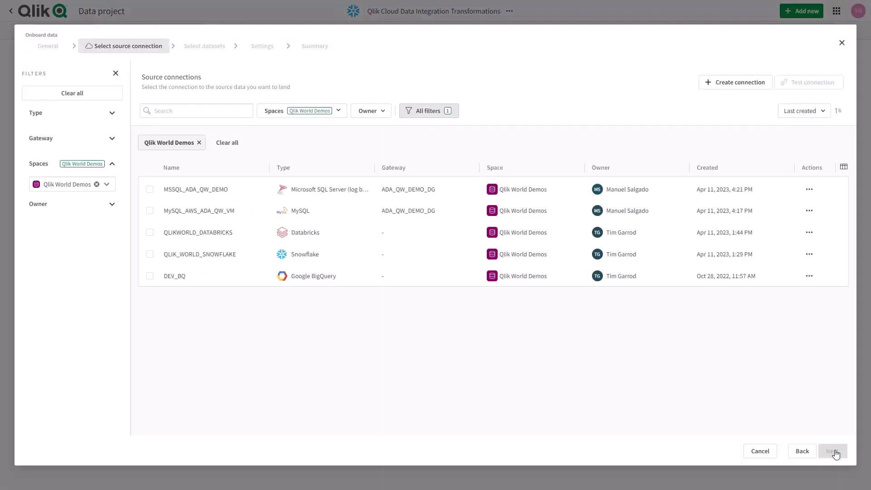
Step: Browse the source types offered for a new data connection and leave without creating one
click(736, 82)
scroll(513, 233, down, 1)
scroll(513, 233, down, 3)
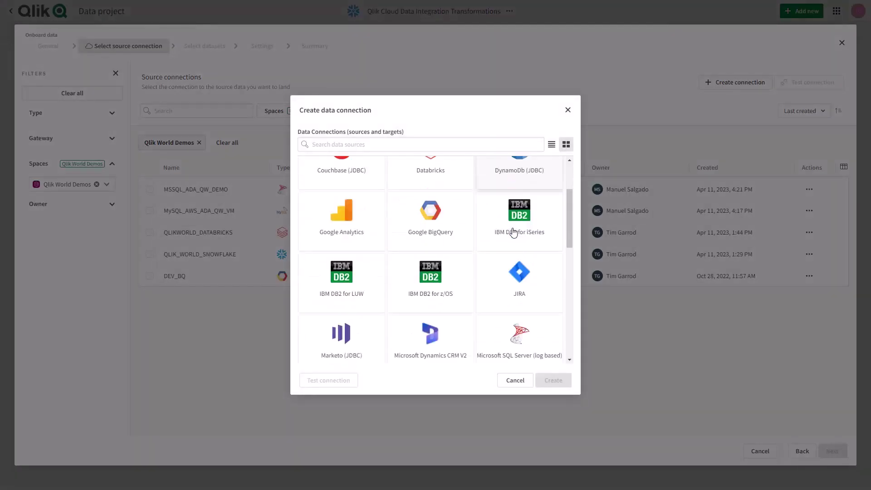
click(519, 385)
Step: Choose MySQL_AWS_ADA_QW_VM as the source connection and search for the tables in its sales schema
click(150, 211)
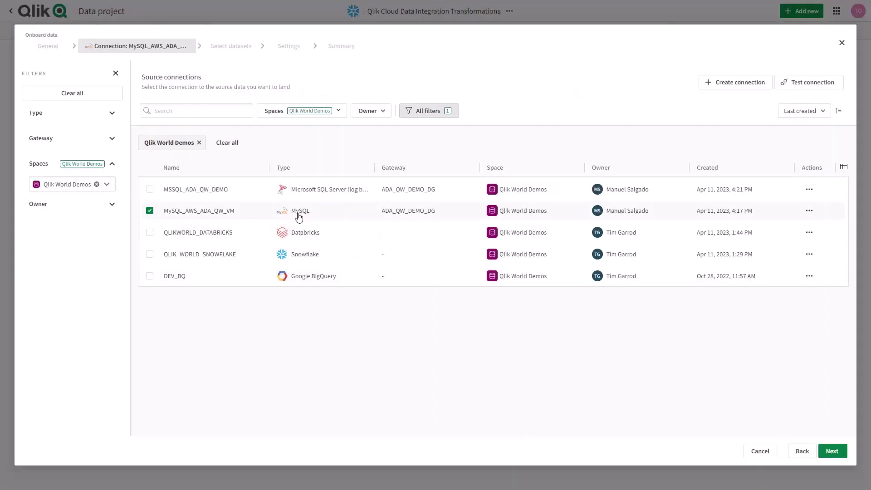
click(832, 451)
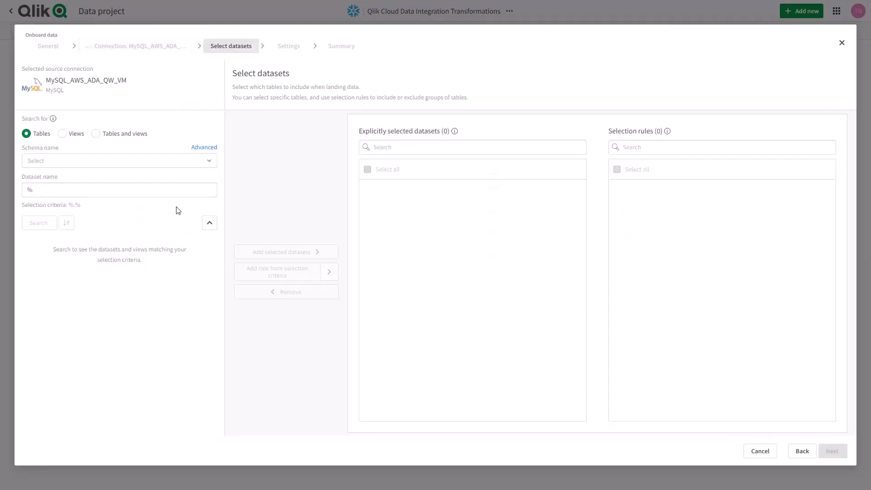
click(200, 161)
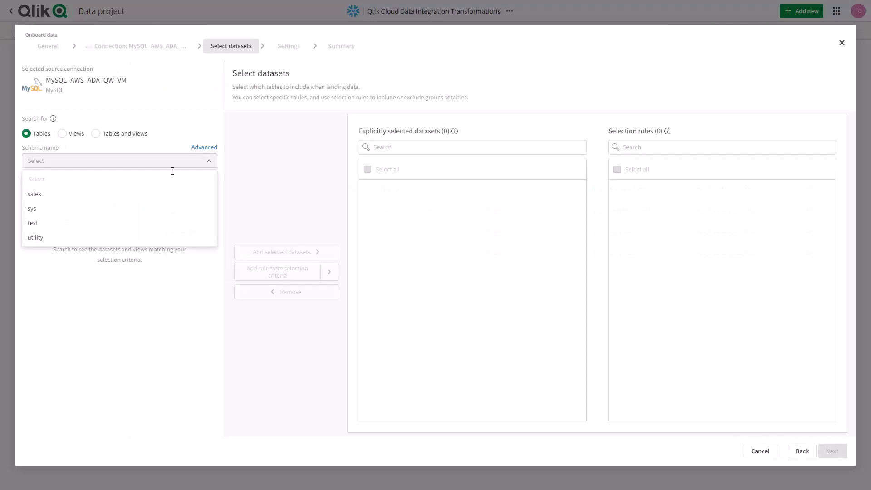
click(56, 198)
click(36, 222)
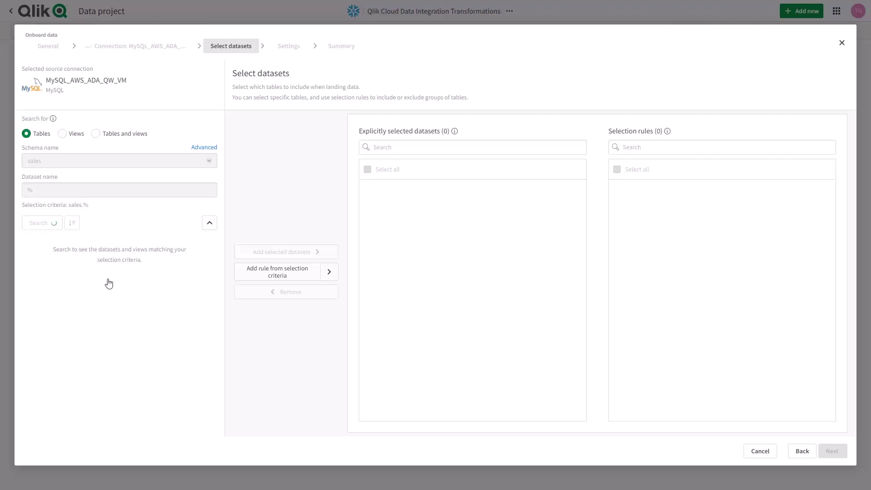
Step: Add the sales tables categories, customers, employees, order_details, orders, products, shippers and suppliers to the explicitly selected datasets
click(30, 271)
click(30, 295)
click(30, 307)
click(30, 390)
click(30, 401)
click(30, 413)
click(30, 425)
click(30, 413)
click(281, 252)
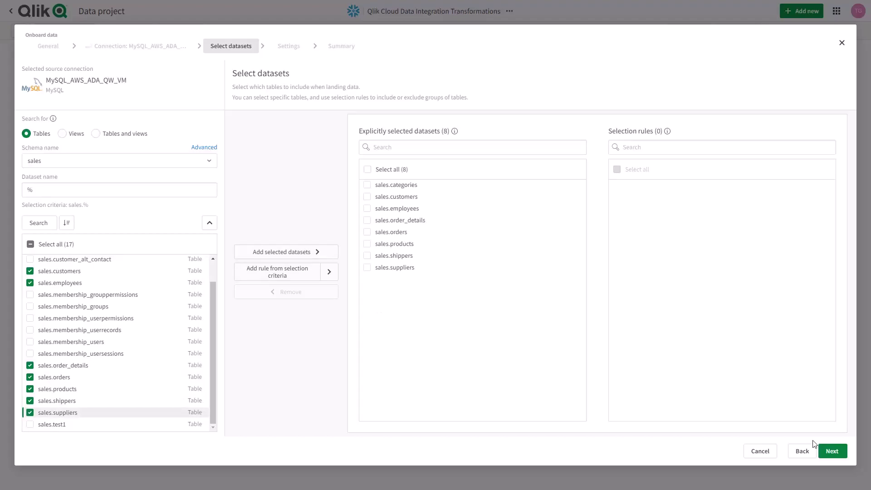
Step: Finish the onboarding with change data capture (CDC) and replication with historical data store (Type 2)
click(830, 451)
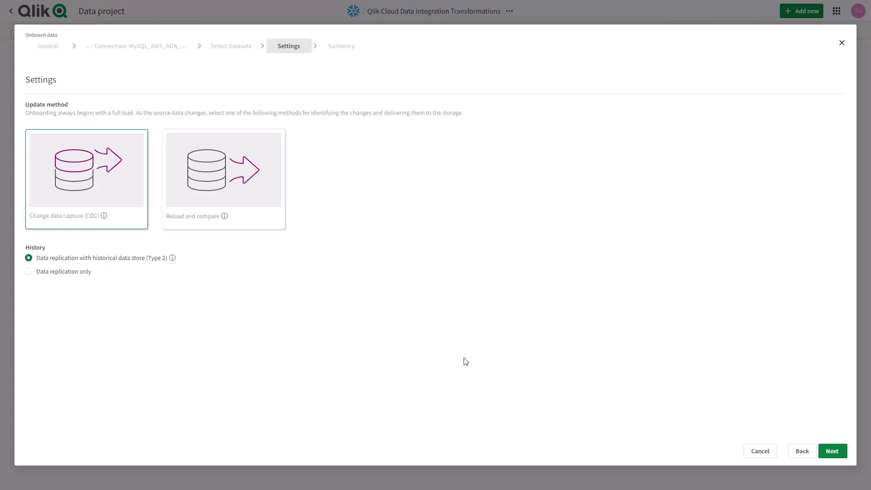
click(834, 452)
click(834, 449)
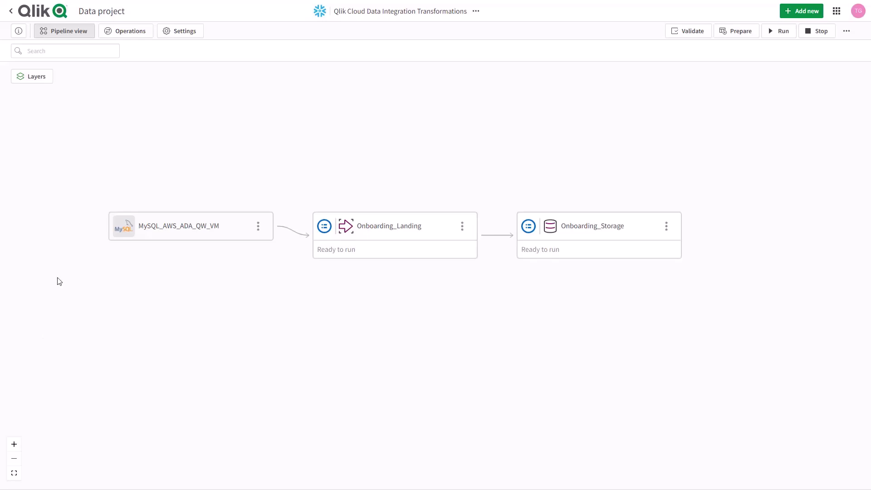
Step: Start registering data that already exists on the data platform under the name Replicate Landing
click(807, 11)
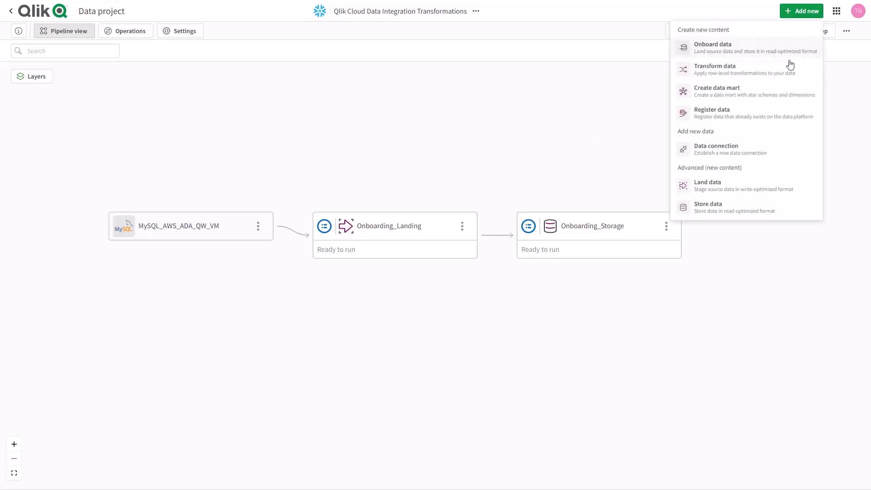
click(703, 113)
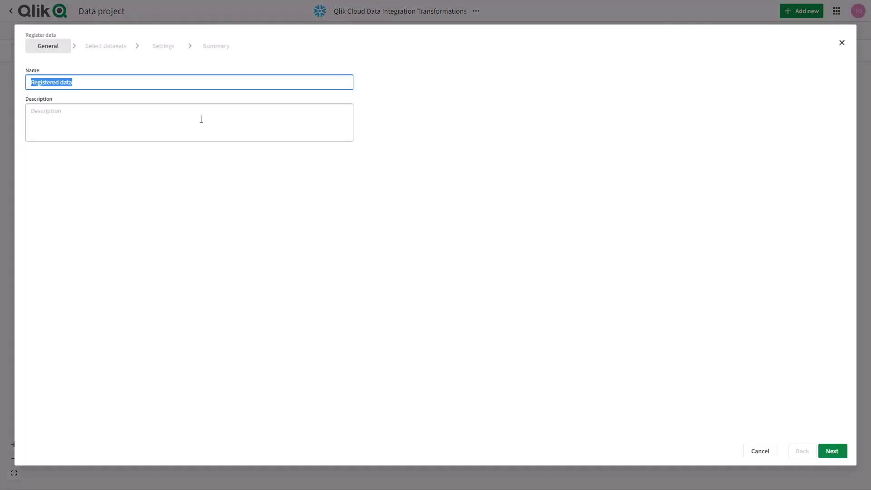
text(Replicate Landing)
click(834, 453)
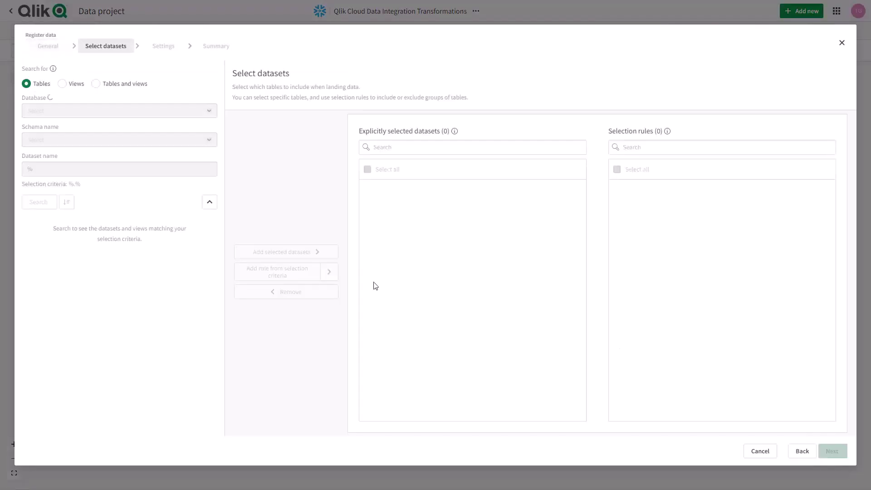
Step: Search for the tables in the OnlineServiceCalls schema of the TRG_WAVE database
click(208, 113)
text(TRG)
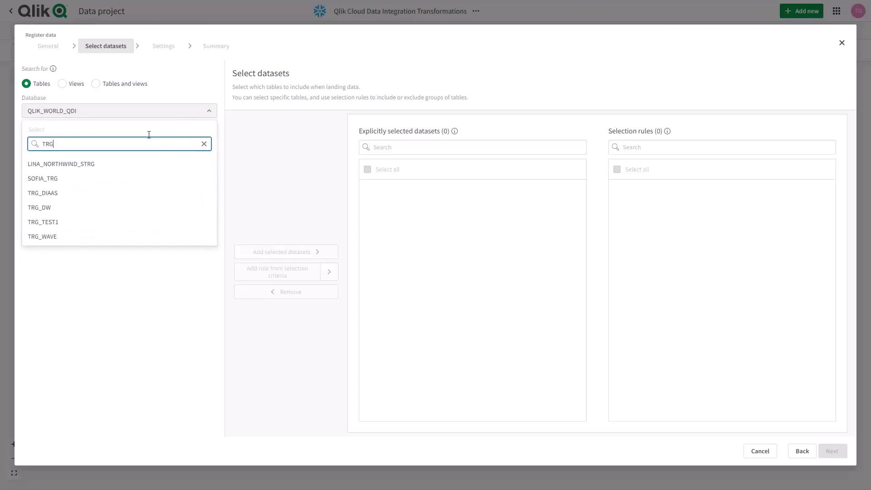
click(47, 240)
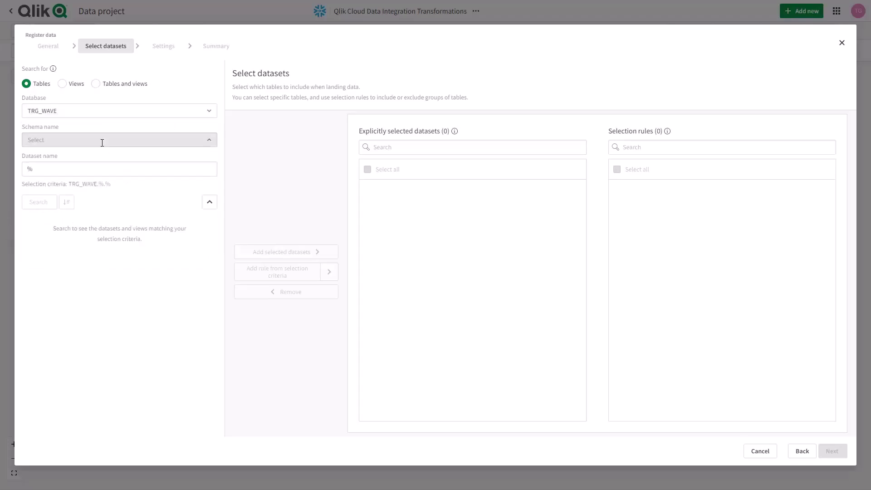
click(103, 143)
text(Online)
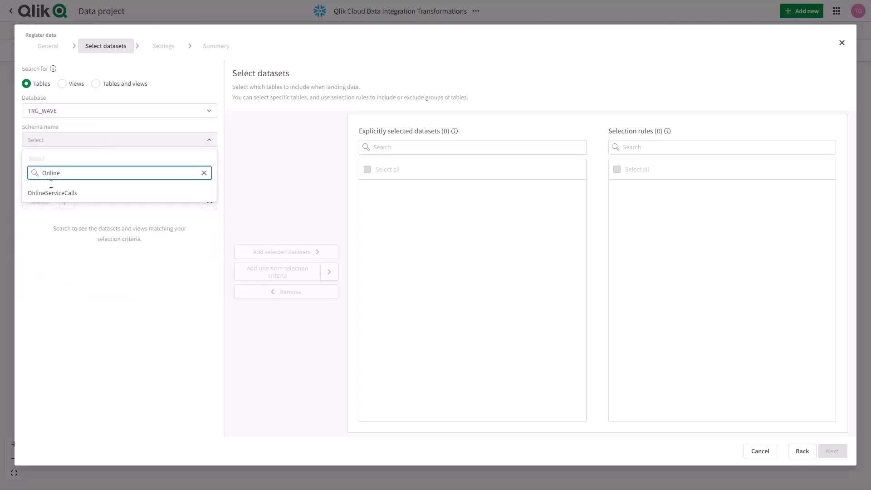
click(52, 194)
click(39, 201)
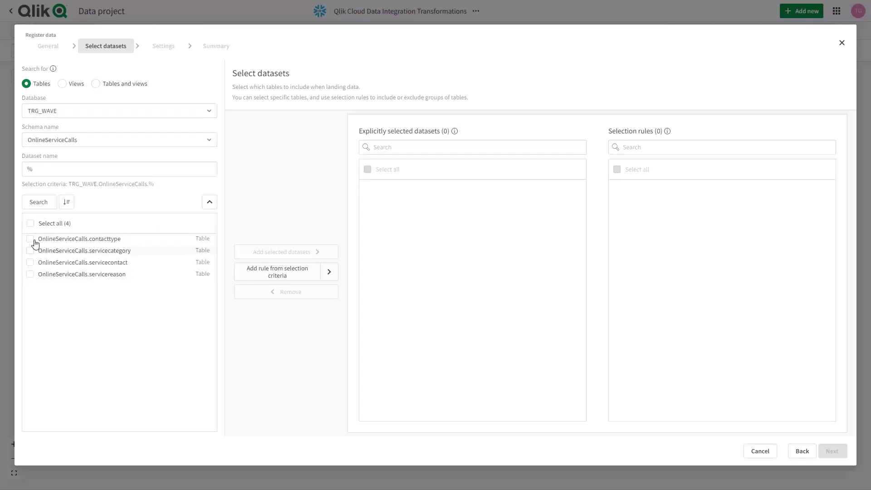
Step: Add all four OnlineServiceCalls tables to the explicitly selected datasets and proceed to the settings
click(30, 223)
click(286, 254)
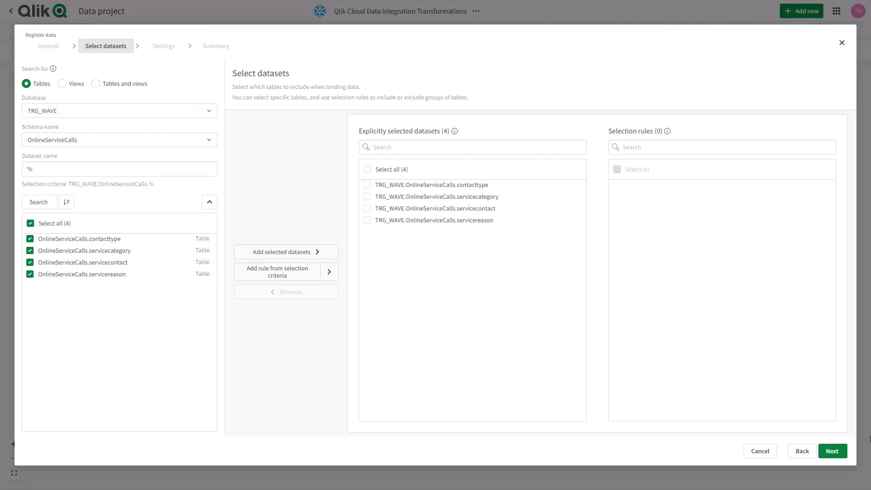
click(832, 447)
Step: Finish registering the data with incremental loading using Qlik Replicate storing changes and a historical data store (Type 2)
click(197, 221)
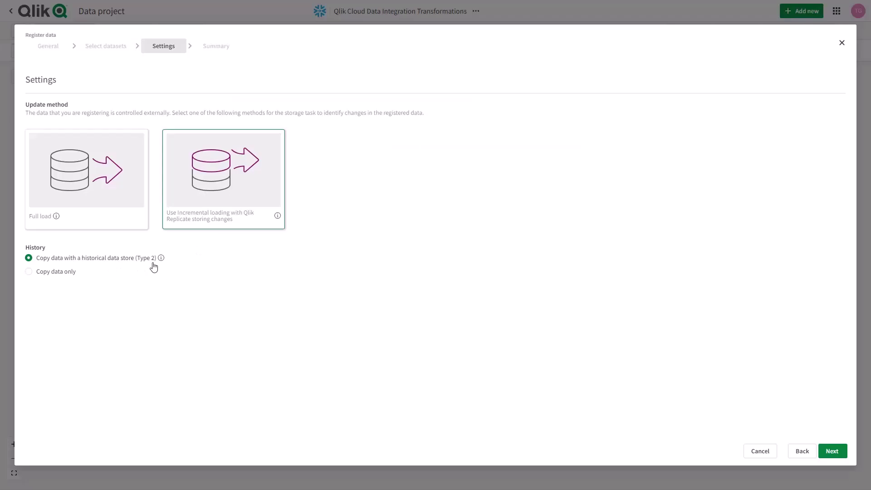
click(831, 452)
click(832, 454)
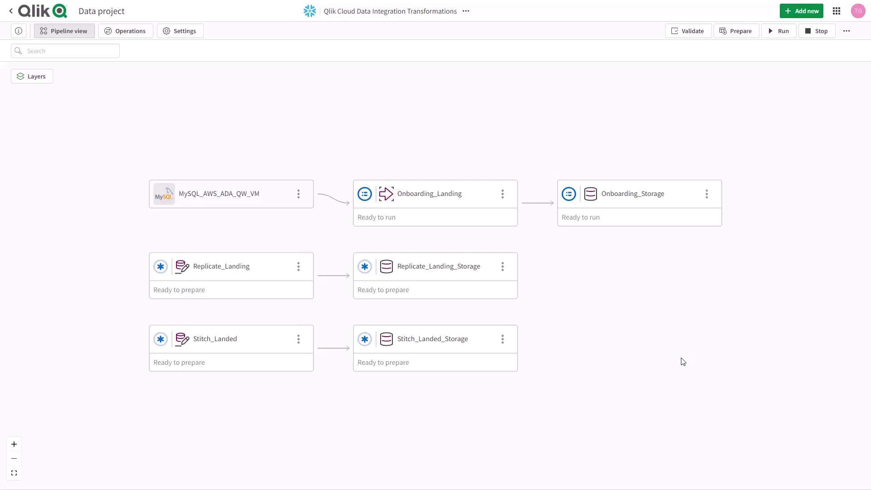
Step: Create a data transformation task named Transform from Onboarding_Storage and open it
drag(683, 361, 618, 353)
click(643, 184)
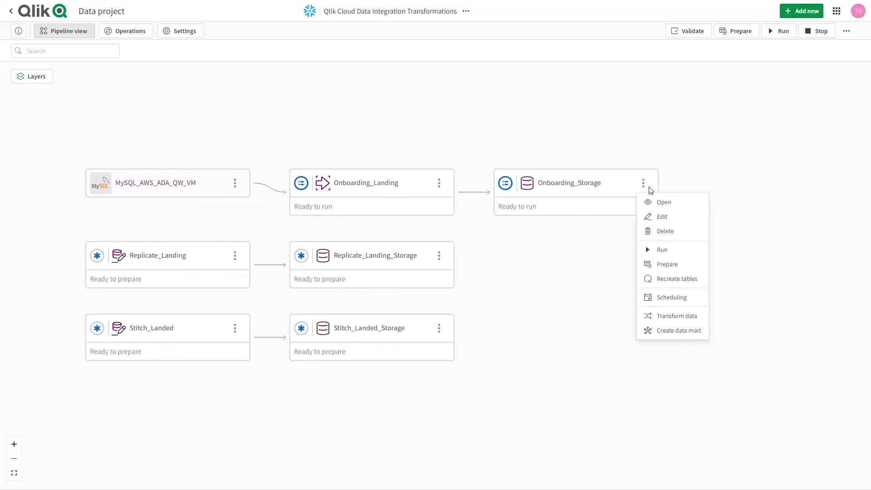
click(666, 319)
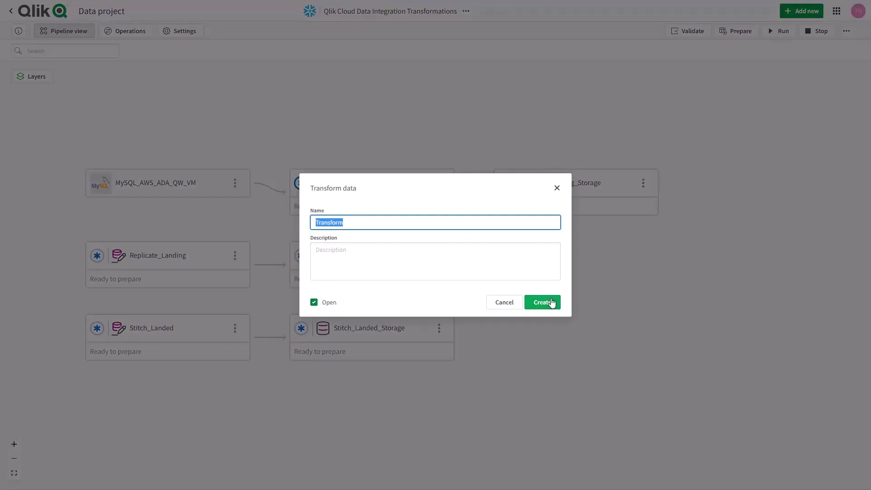
click(550, 304)
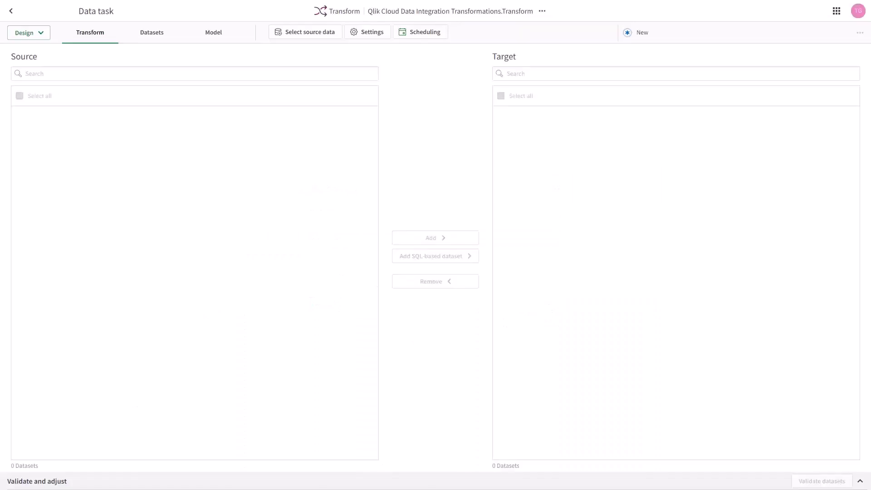
Step: Add selection rules that include all datasets of Replicate_Landing_Storage and Stitch_Landed_Storage in the transformation's source data
click(291, 37)
click(231, 76)
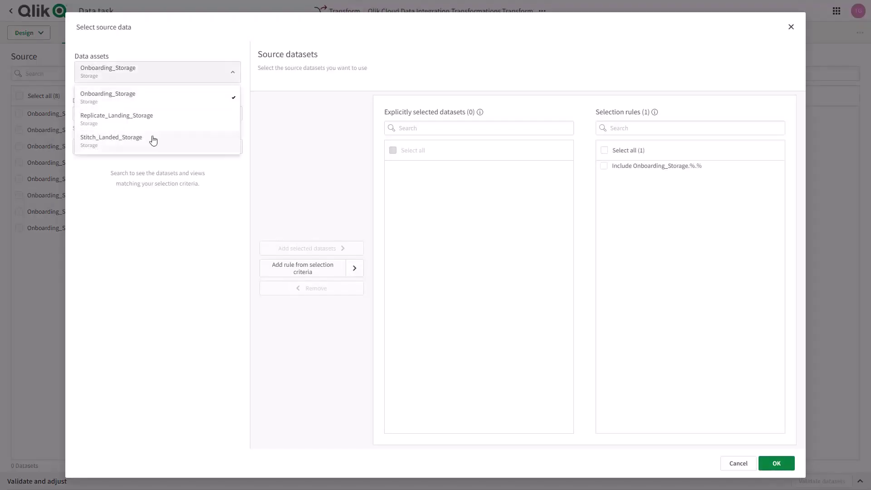
click(130, 120)
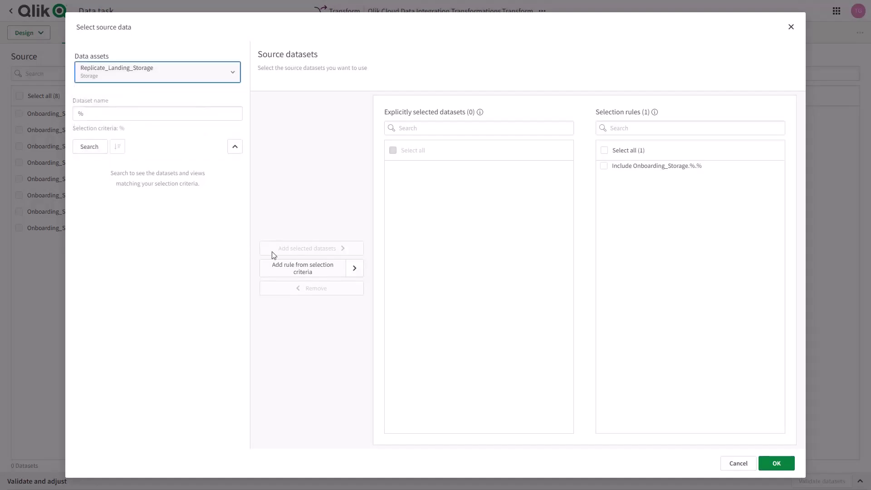
click(355, 268)
click(357, 291)
click(227, 78)
click(140, 138)
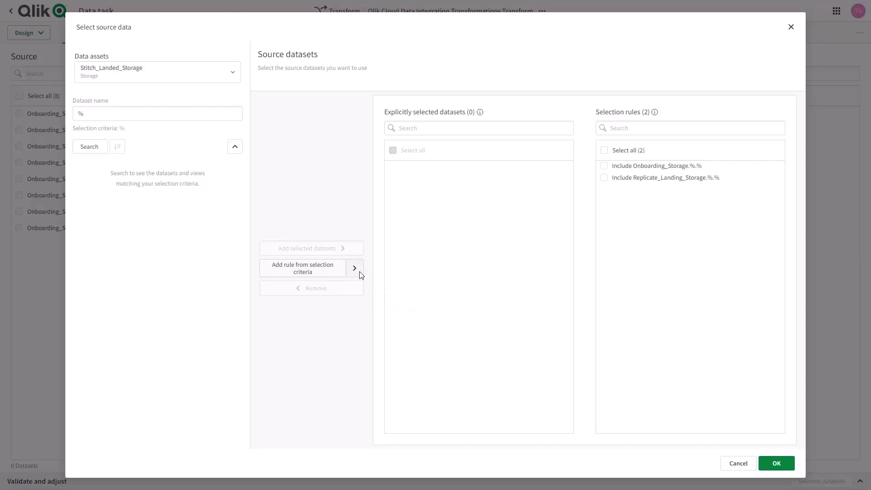
click(357, 270)
click(359, 291)
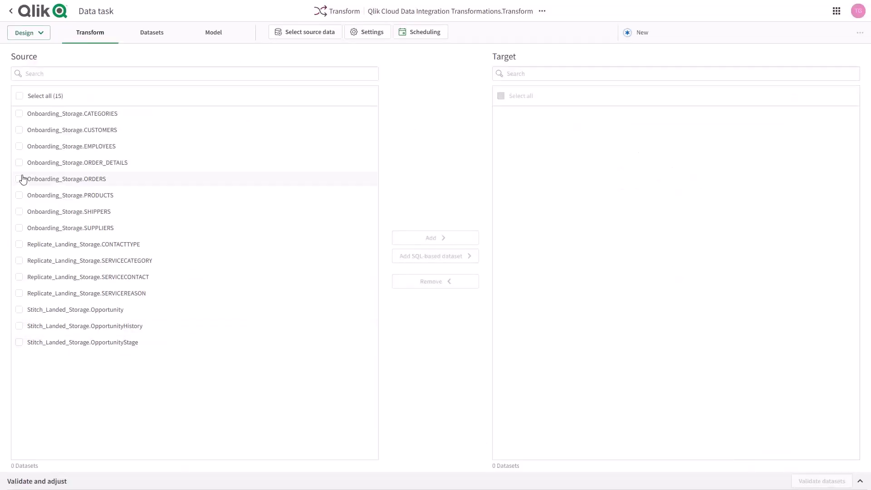
Step: Define SQL-based dataset DISCONTINUED_PRODUCT_SALES joining ORDER_DETAILS and PRODUCTS, with SUM of QUANTITY as QTY_SOLD per product where DISCONTINUED = 1
click(19, 163)
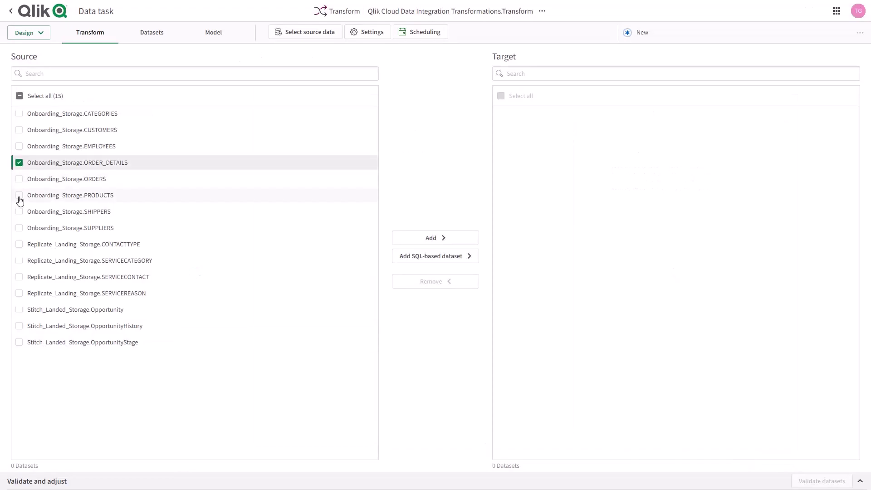
click(19, 196)
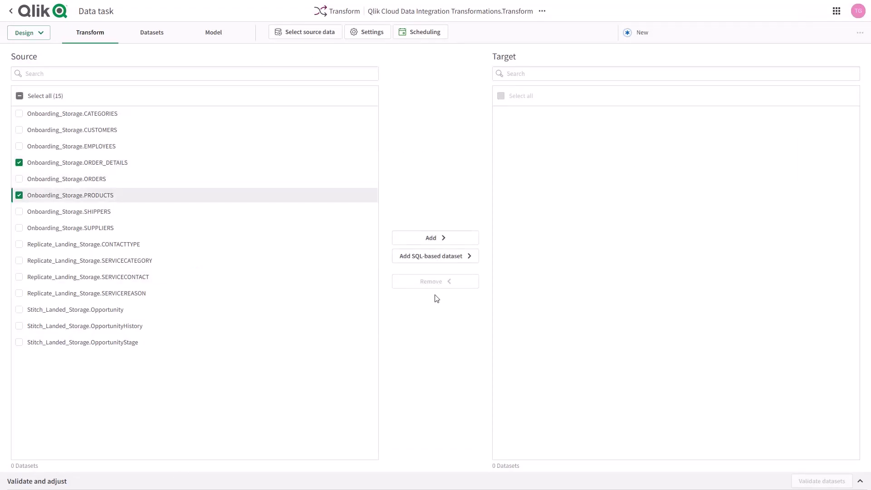
click(434, 256)
click(334, 219)
text(SELECT P."PRODUCTNAME", P."PRODUCTID", P."CATEGORYID", SUM("QUANTITY") as QTY_SOLD   FROM ${ORDER_DETAILS} OD   JOIN ${PRODUCTS} P     on OD."PRODUCTID"=P."PRODUCTID" WHERE P."DISCONTINUED" =1 GROUP BY P."PRODUCTNAME", P."PRODUCTID", P."CATEGORYID")
click(268, 90)
click(255, 193)
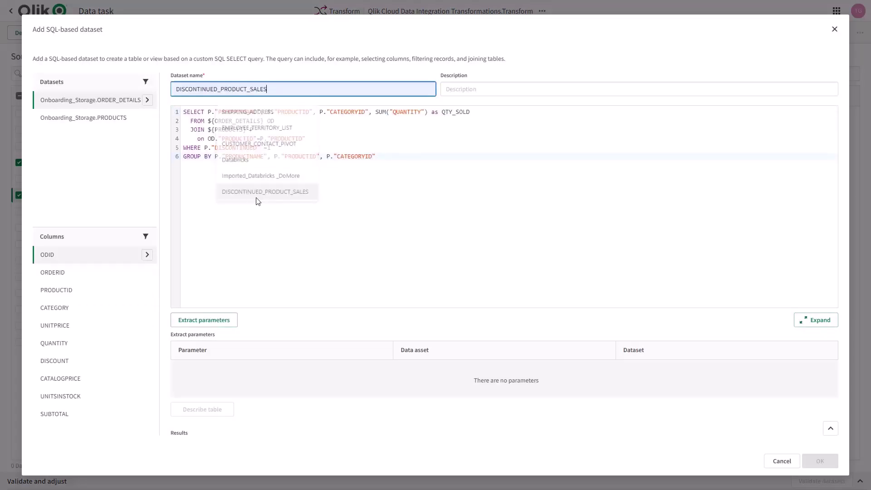
Step: Extract the ORDER_DETAILS and PRODUCTS query parameters and save the DISCONTINUED_PRODUCT_SALES dataset to the target
click(222, 321)
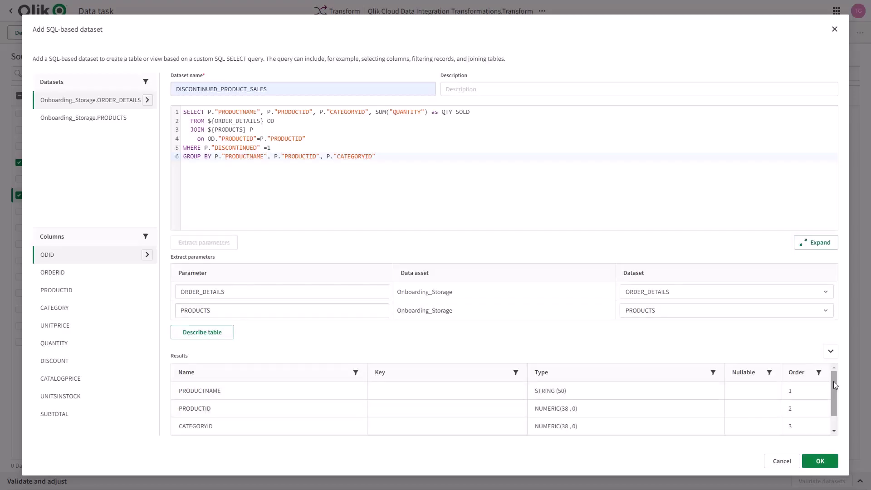
mouse_move(833, 386)
mouse_down()
mouse_move(834, 401)
mouse_move(833, 374)
mouse_up()
click(821, 461)
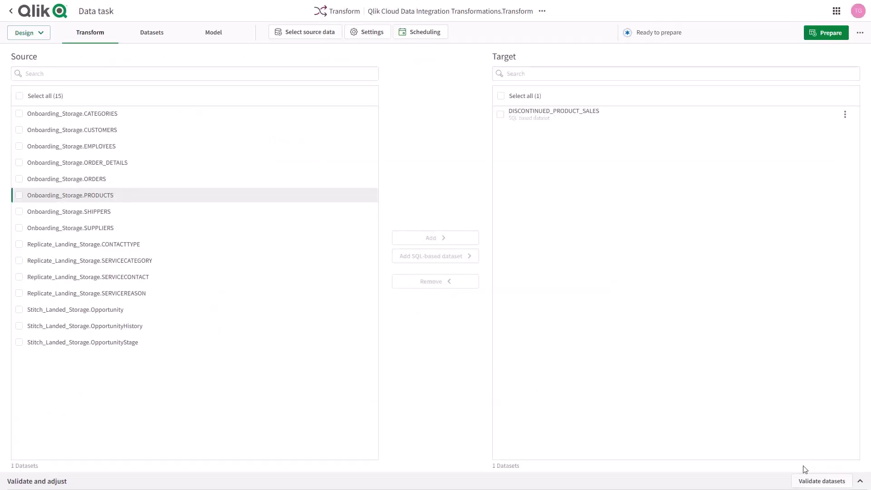
Step: Define SQL-based dataset CUSTOMER_OPPS joining CUSTOMERS and Opportunity, with CUSTOMERID, Amount as OpportunityAmount, CloseDate and Probability where StageName = 'Prospect'
click(20, 130)
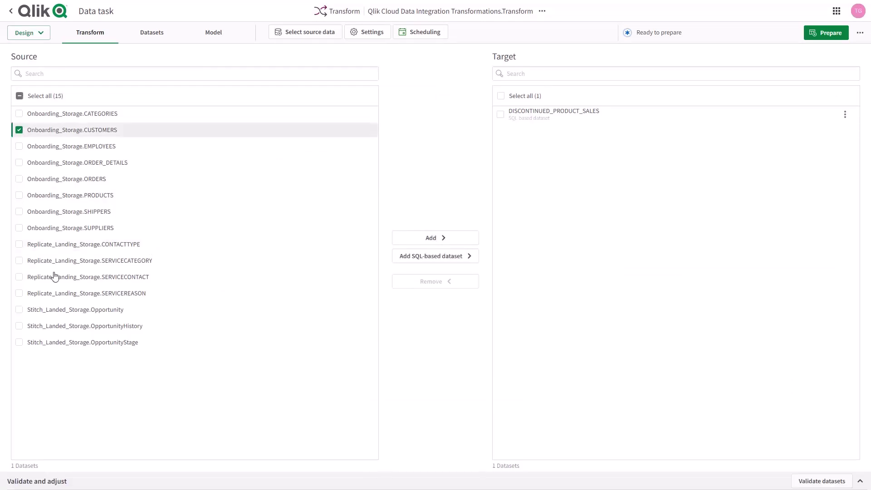
click(19, 311)
click(465, 257)
click(317, 153)
key(ctrl+v)
click(237, 87)
text(CUSTOMER_OPPS)
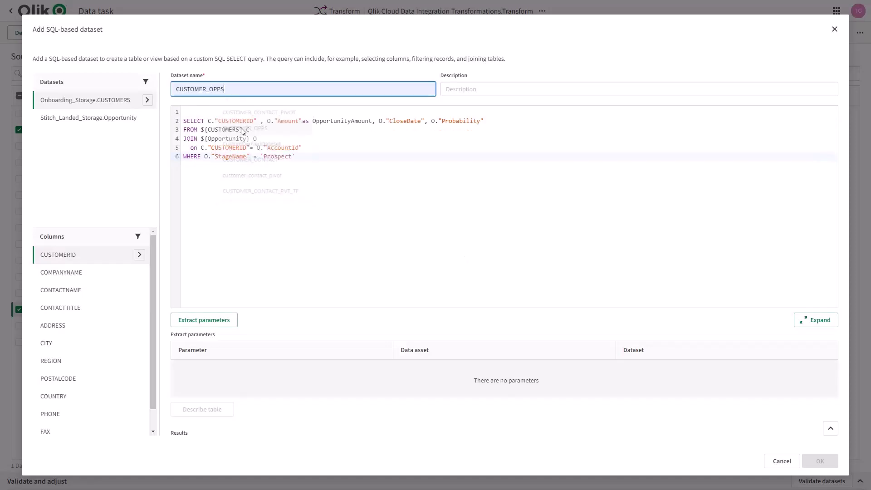
Step: Extract the CUSTOMERS and Opportunity query parameters, describe the table and save the CUSTOMER_OPPS dataset
click(213, 325)
click(210, 411)
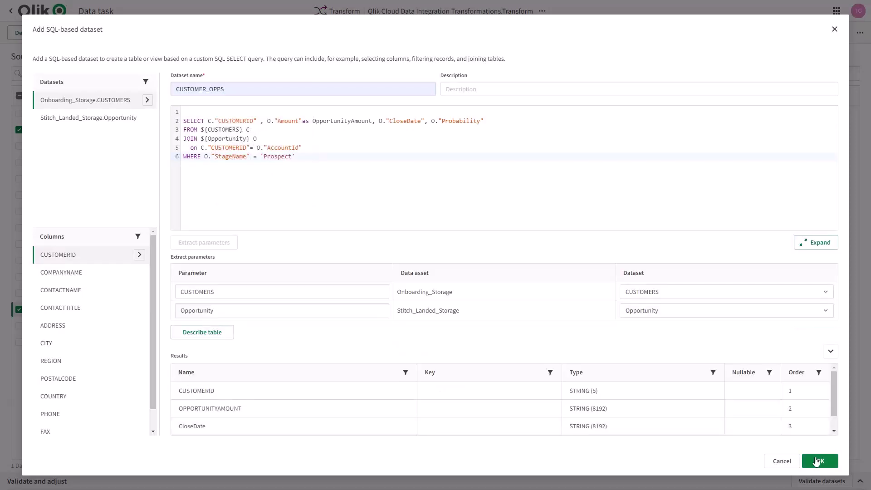
click(819, 461)
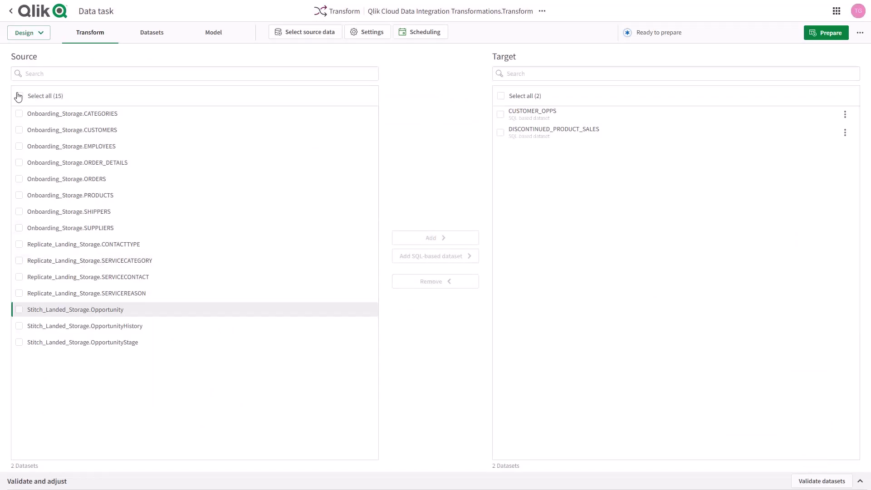
Step: Add all the Onboarding_Storage and Replicate_Landing_Storage source datasets to the transformation target, leaving out the three Stitch_Landed_Storage datasets
click(19, 96)
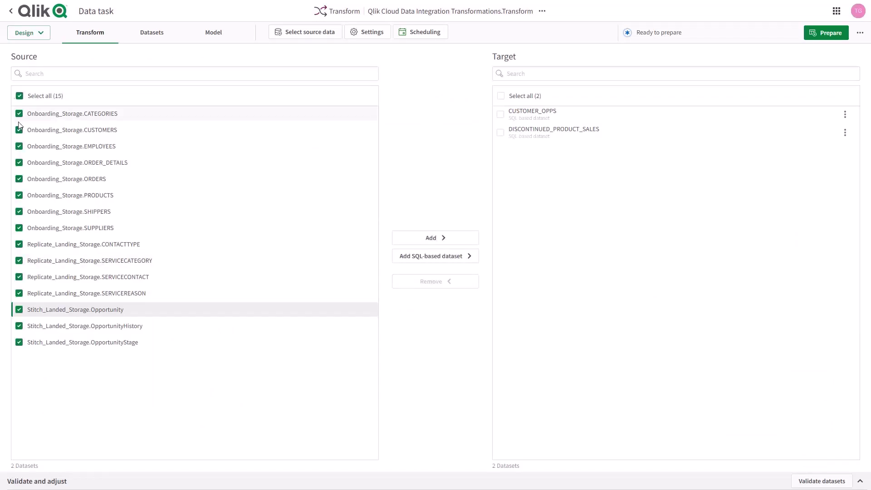
click(19, 310)
click(19, 326)
click(19, 342)
click(423, 243)
Step: Start a transformation rule for the datasets, using the Replace column value action
click(154, 40)
click(138, 61)
click(257, 310)
click(566, 371)
click(353, 286)
click(262, 386)
click(574, 370)
Step: Build the rule's replacement expression as COALESCE(${Q_D_COLUMN_DATA}, 0 ) and extract its parameters
click(345, 199)
click(369, 138)
text(COALESCE()
click(281, 84)
click(308, 140)
text(, 0 ))
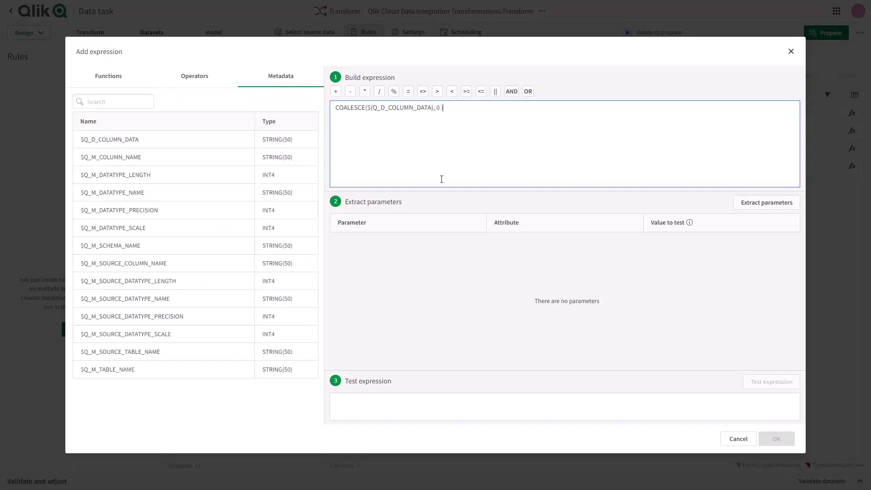
click(767, 203)
click(776, 439)
Step: Complete the remaining settings of the replacement rule and save it as Cleanse NULL Integers
click(395, 225)
scroll(309, 351, down, 1)
click(291, 278)
click(575, 368)
double_click(385, 203)
text(Cleanse NULL Integers)
click(605, 369)
click(192, 220)
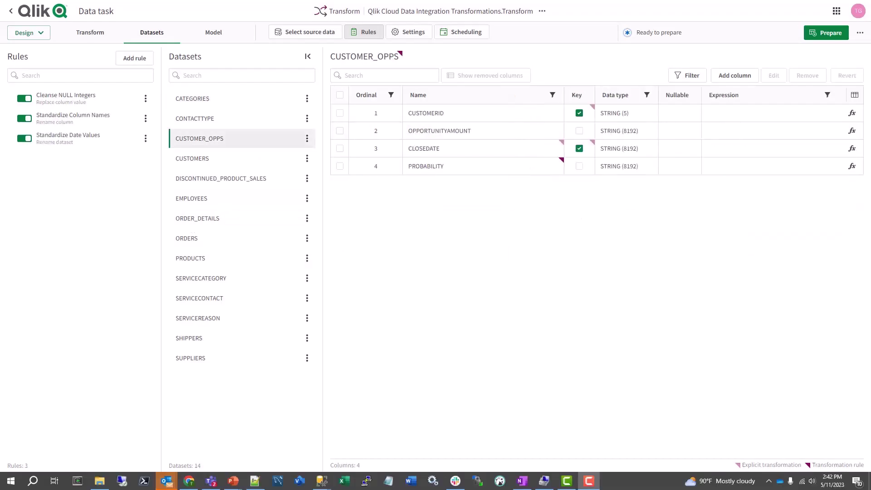
Step: Apply all recommended model relationships except DISCONTINUED_PRODUCT_SALES to CATEGORIES and PRODUCTS to DISCONTINUED_PRODUCT_SALES
click(213, 36)
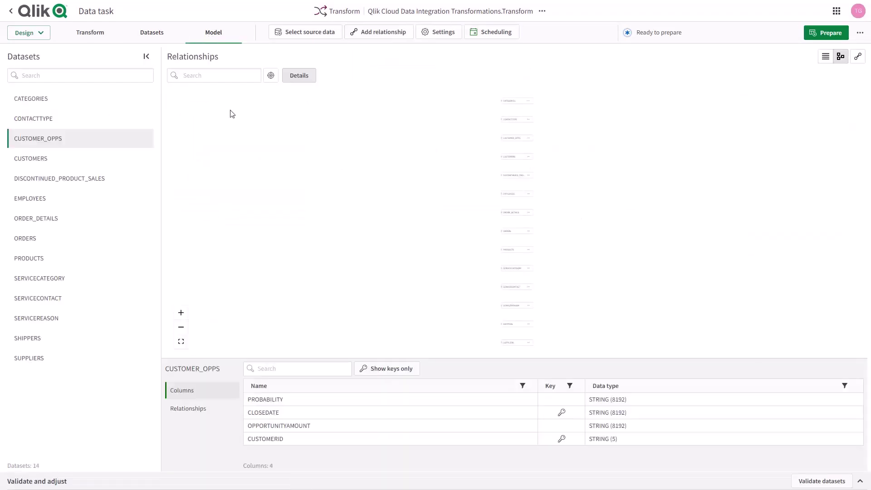
click(859, 57)
click(725, 95)
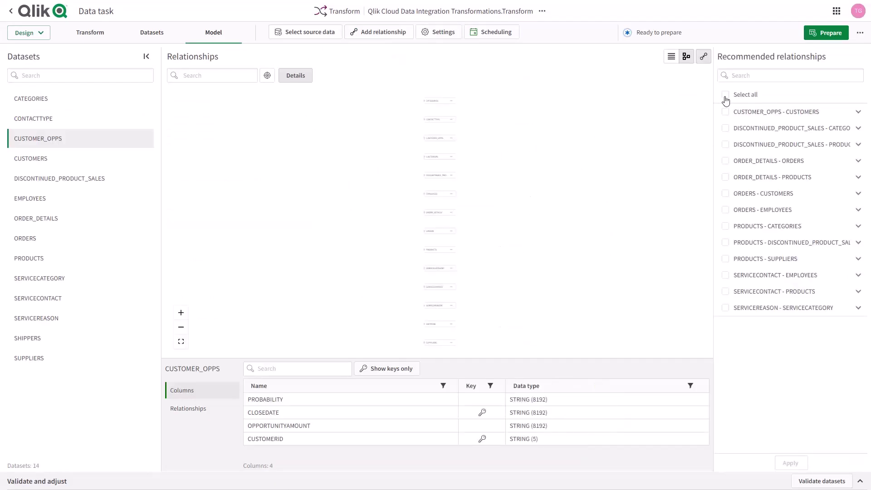
click(726, 129)
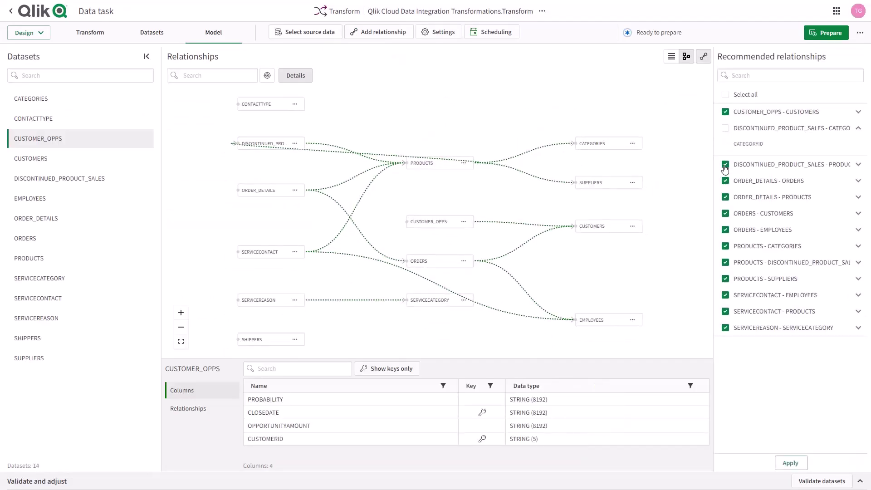
click(725, 264)
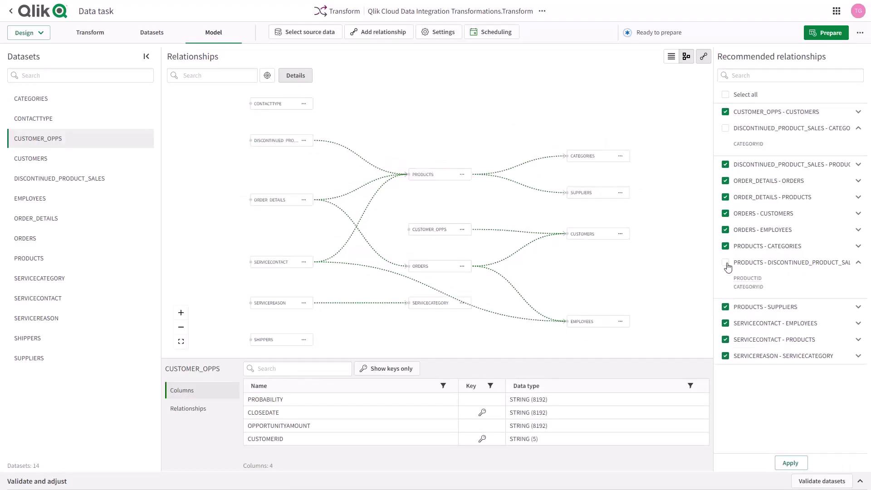
click(790, 463)
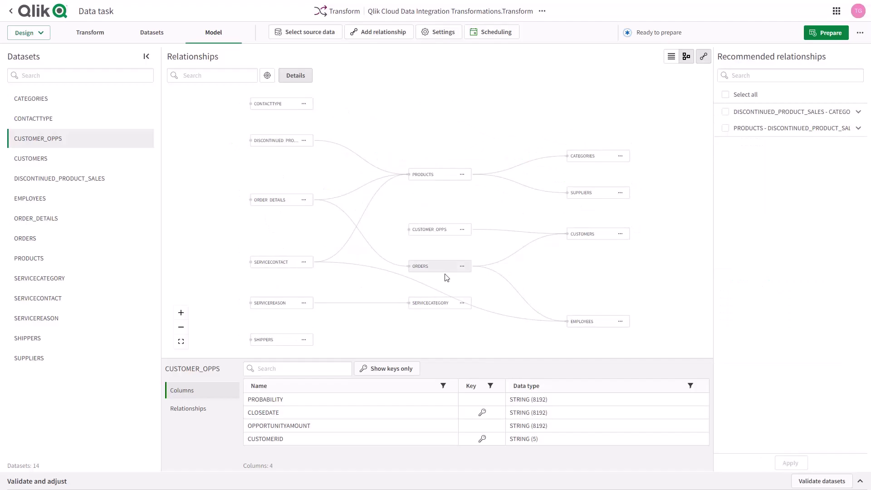
Step: Add a relationship from child dataset ORDERS to parent dataset SHIPPERS, mapping SHIPVIA to SHIPPERID
drag(410, 264, 250, 340)
click(321, 220)
text(SHIP)
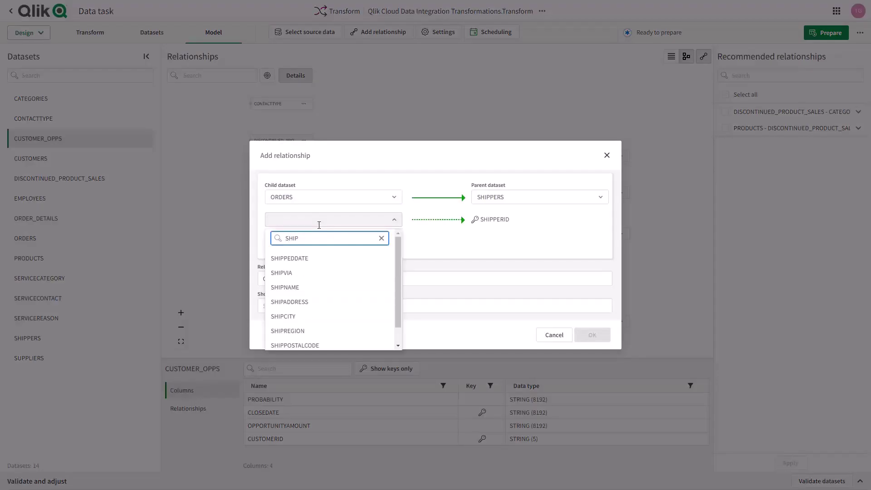
click(293, 273)
click(592, 335)
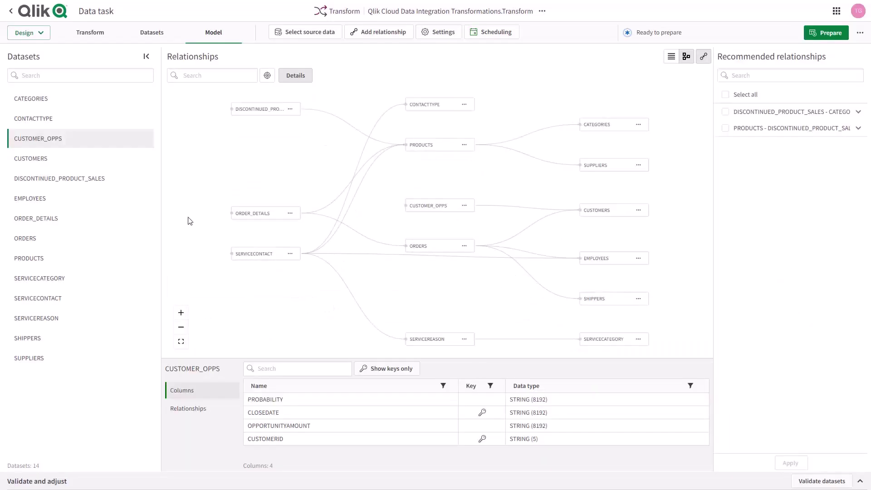
Step: Create a data mart data asset named Data mart from the Transform task and open it
click(542, 11)
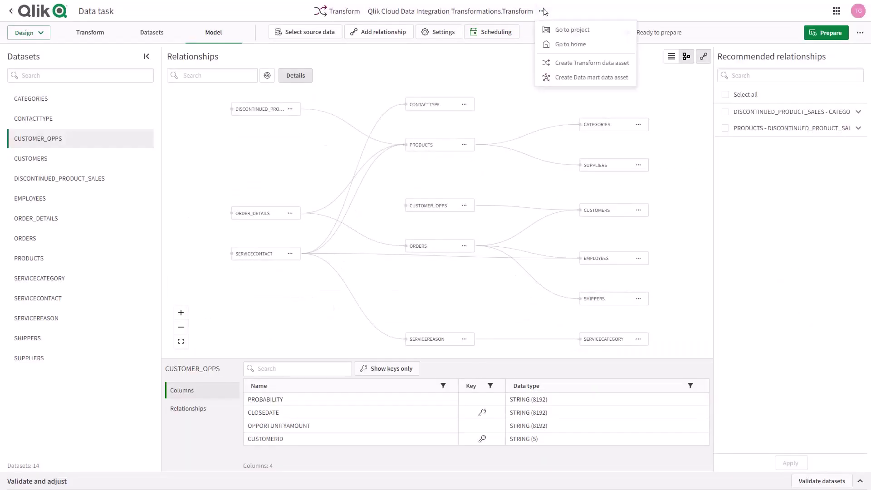
click(579, 77)
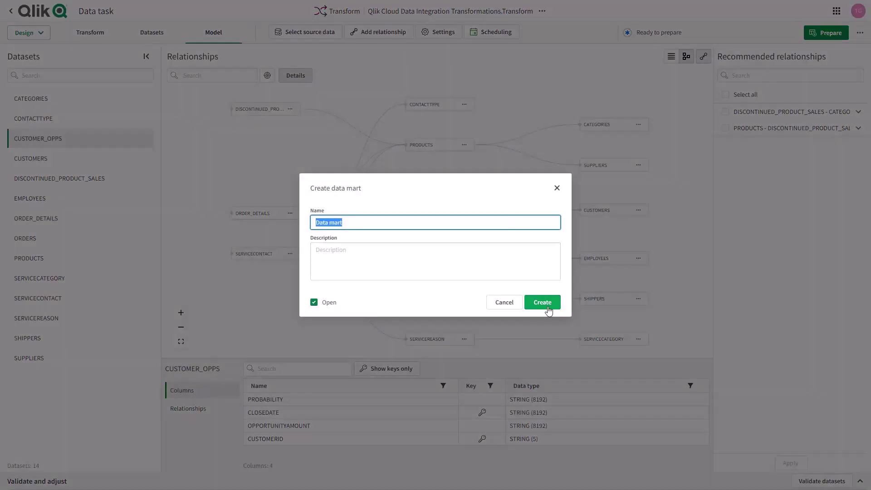
click(548, 304)
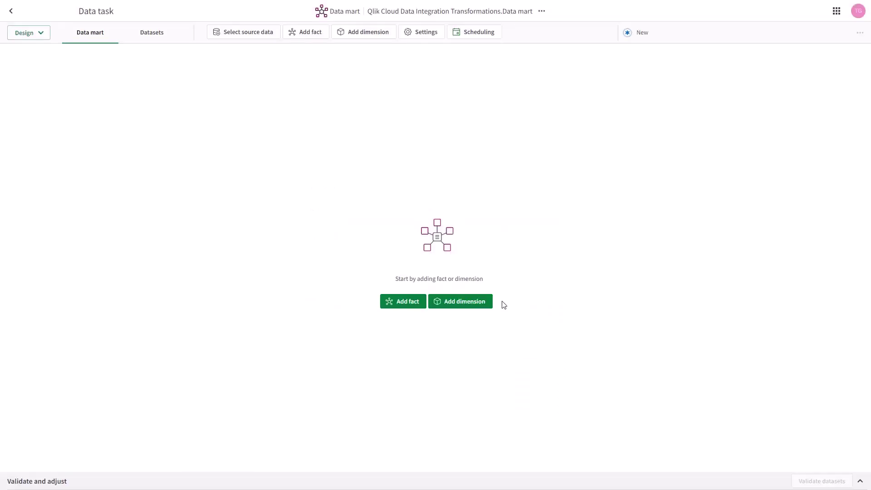
Step: Add a dimension with PRODUCTS as its most granular dataset, denormalizing the related CATEGORIES and SUPPLIERS datasets
click(476, 304)
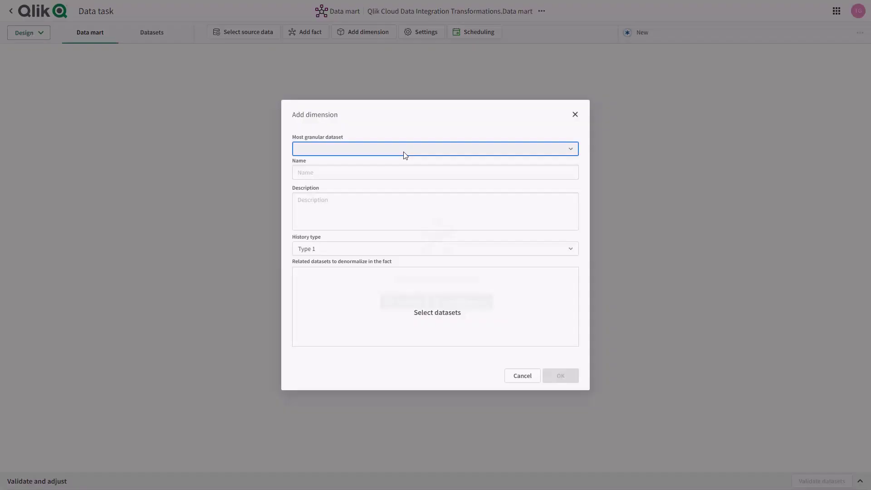
click(404, 148)
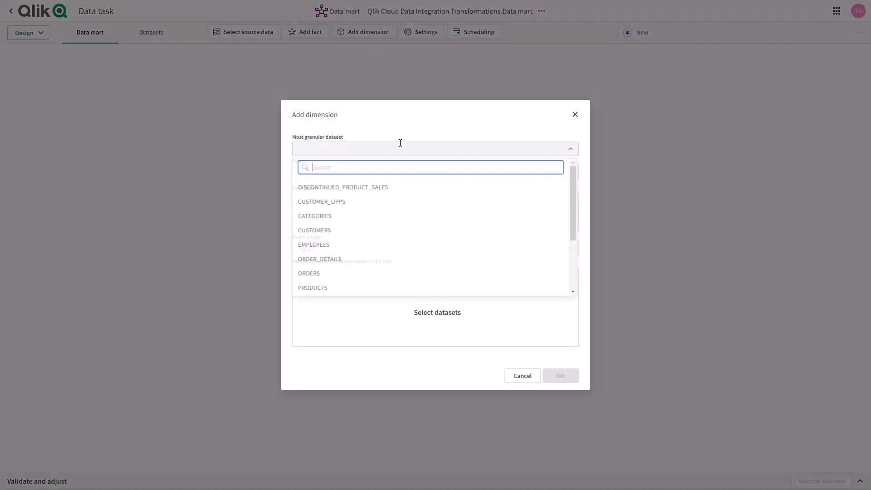
click(325, 290)
click(300, 273)
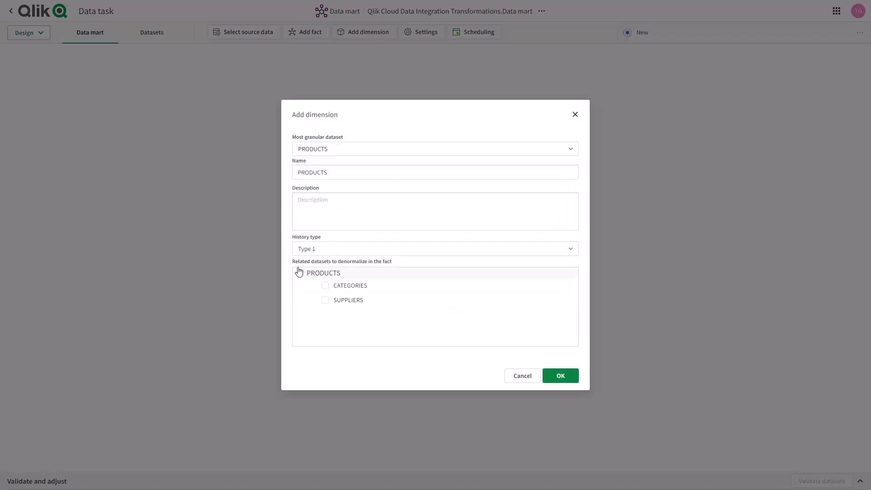
click(325, 286)
click(326, 301)
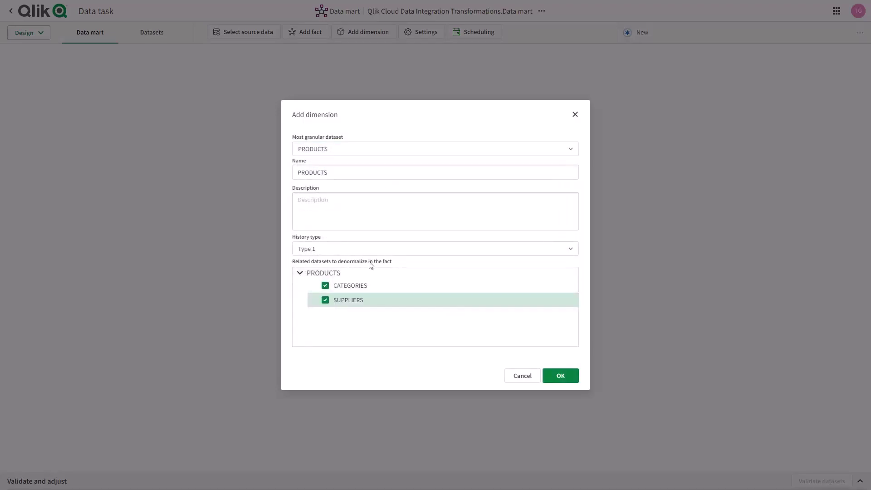
Step: Set the products dimension's history type to Type 2 and name it DIM_PRODUCTS
click(371, 253)
click(323, 287)
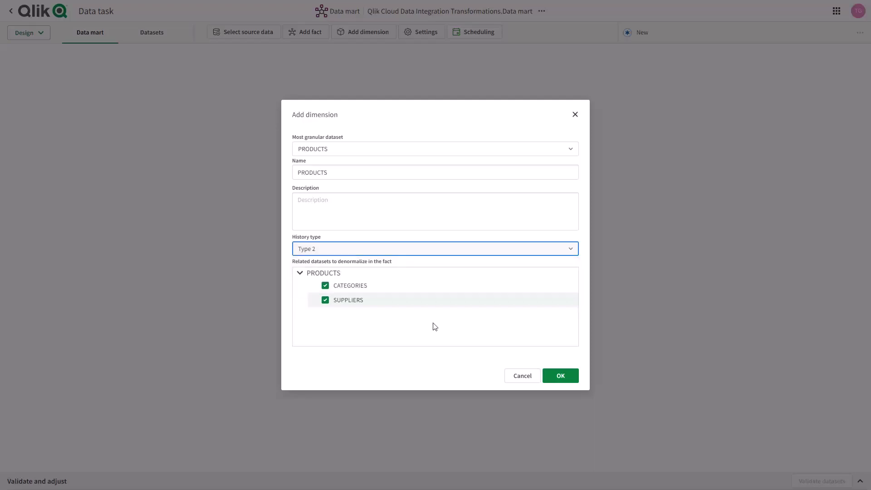
double_click(347, 177)
key(Home)
text(DIM_)
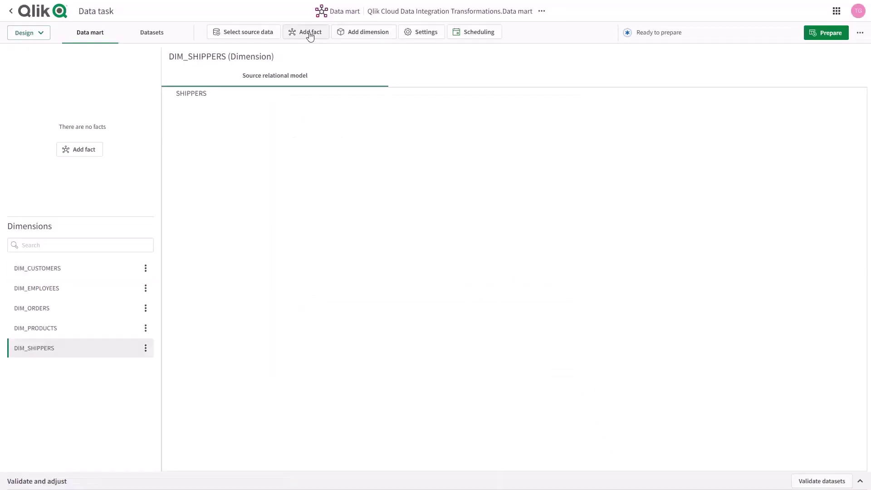
Step: Add a fact based on ORDER_DETAILS that uses ORDERDATE as the transaction date for its dimension records
click(309, 33)
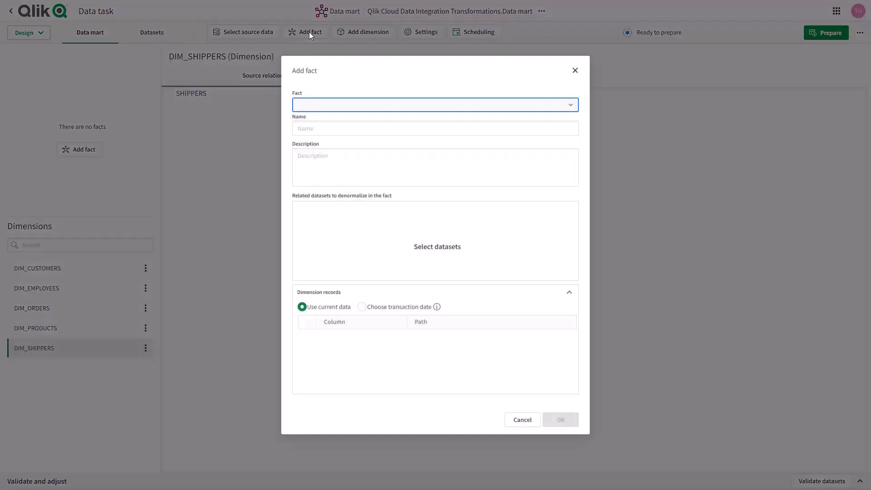
click(336, 105)
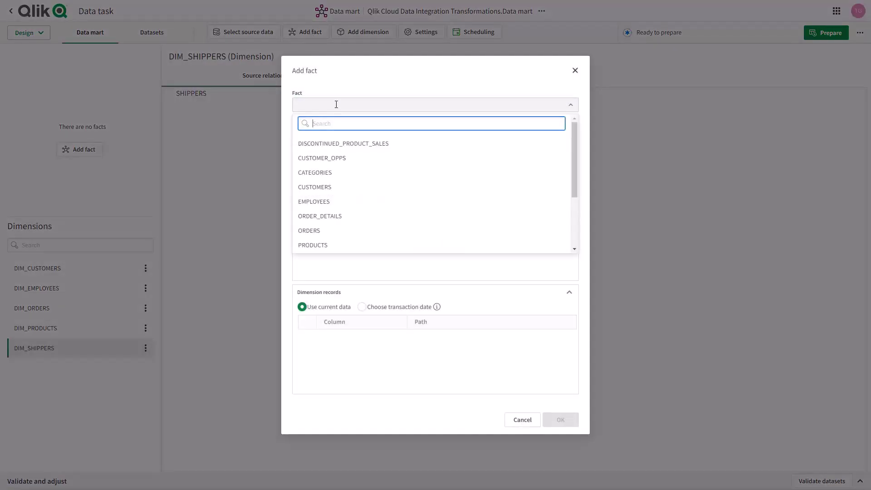
text(ORDER)
click(332, 144)
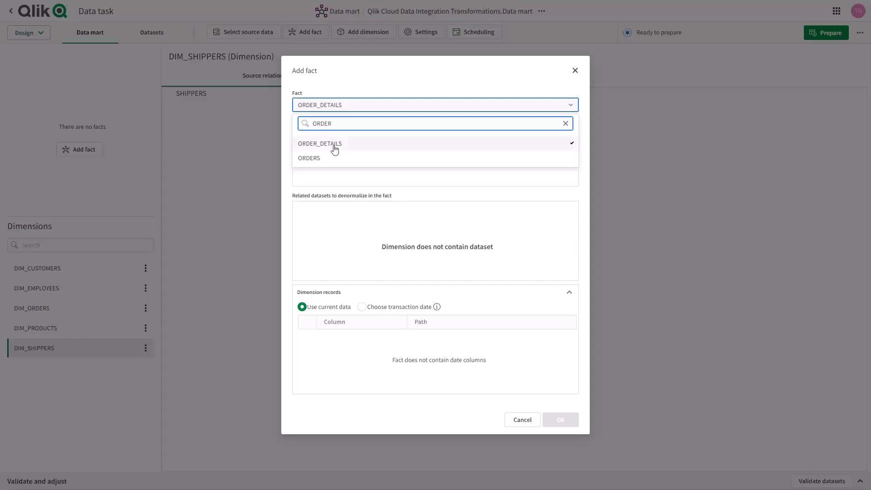
click(300, 207)
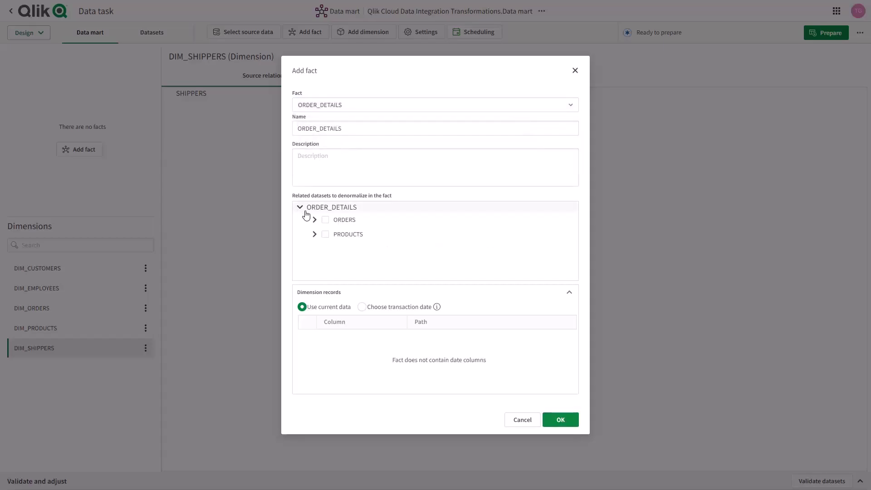
click(362, 307)
click(307, 337)
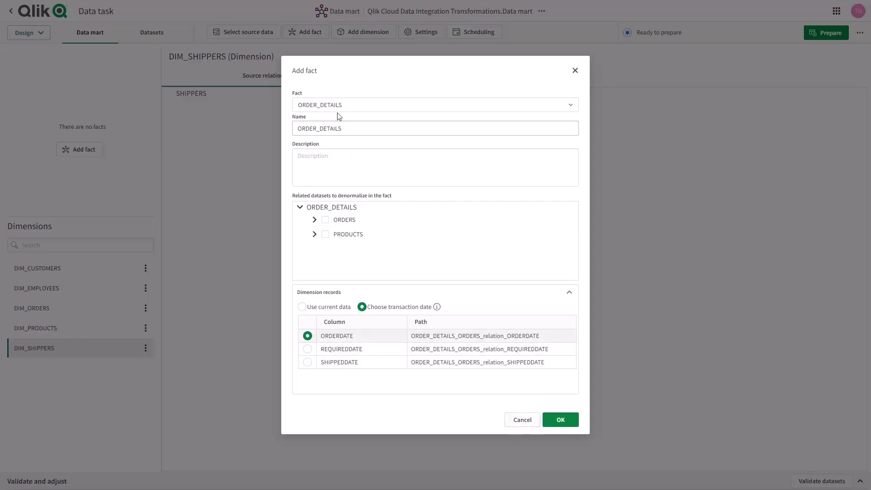
Step: Save the fact as FACT_REVENUE and link all five recommended dimensions to it
double_click(343, 125)
text(FACT_REVENUE)
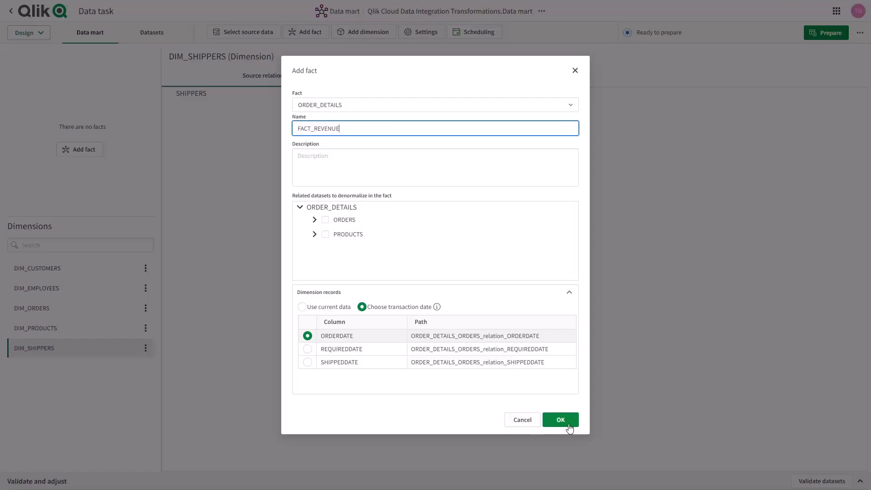
click(569, 425)
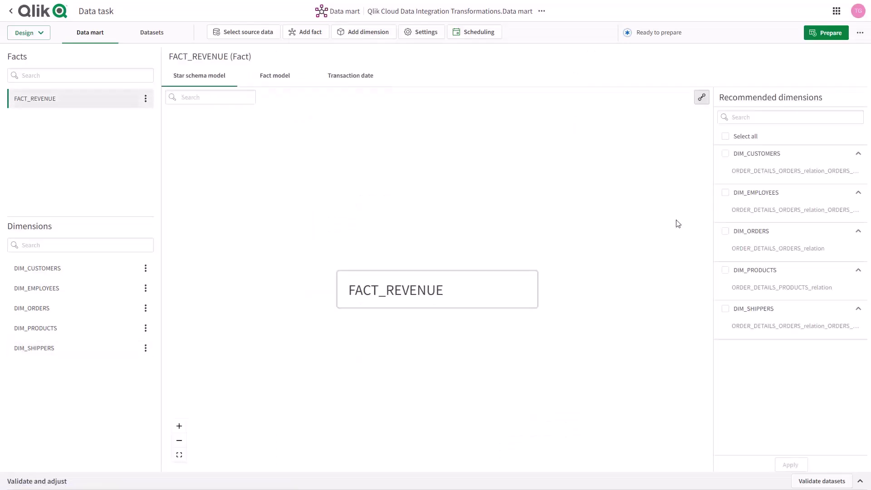
click(726, 137)
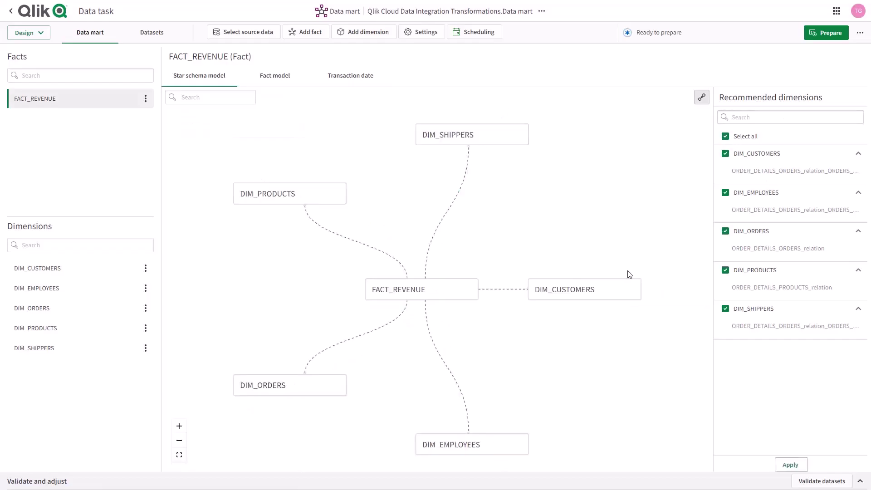
click(788, 465)
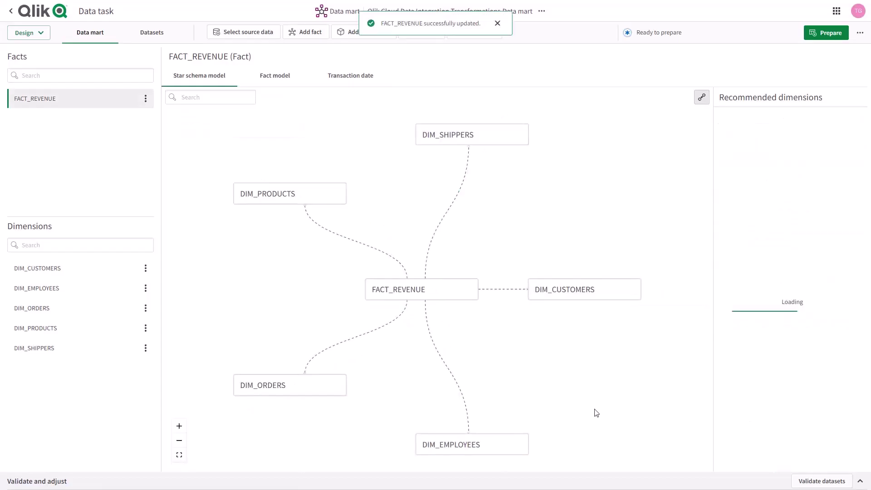
Step: Add a column named REVENUE to the FACT_REVENUE dataset and look through the data types for it
click(150, 33)
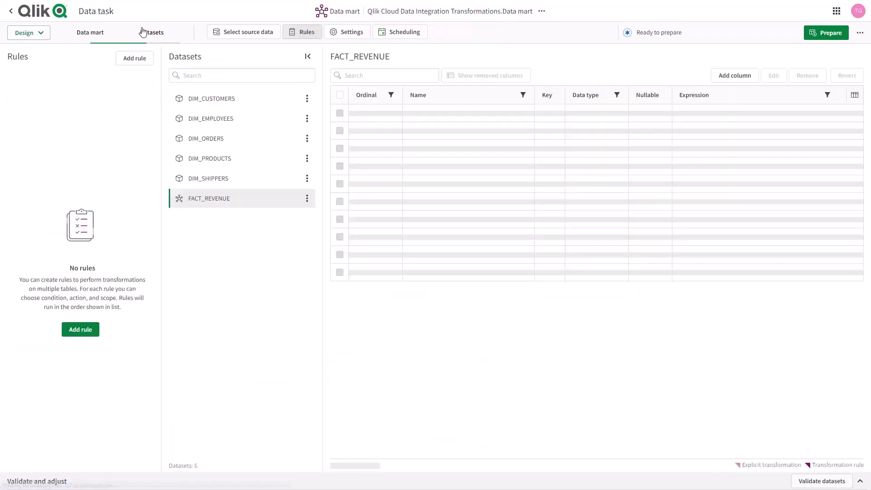
click(735, 76)
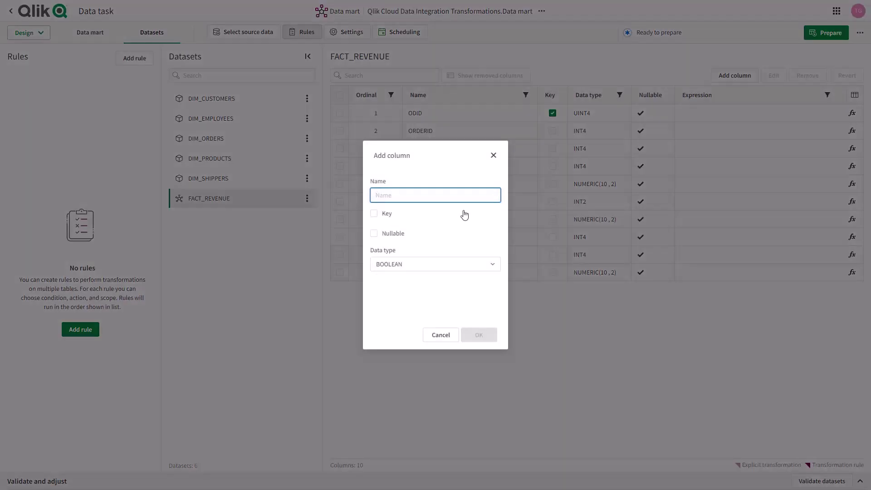
text(REVENUE)
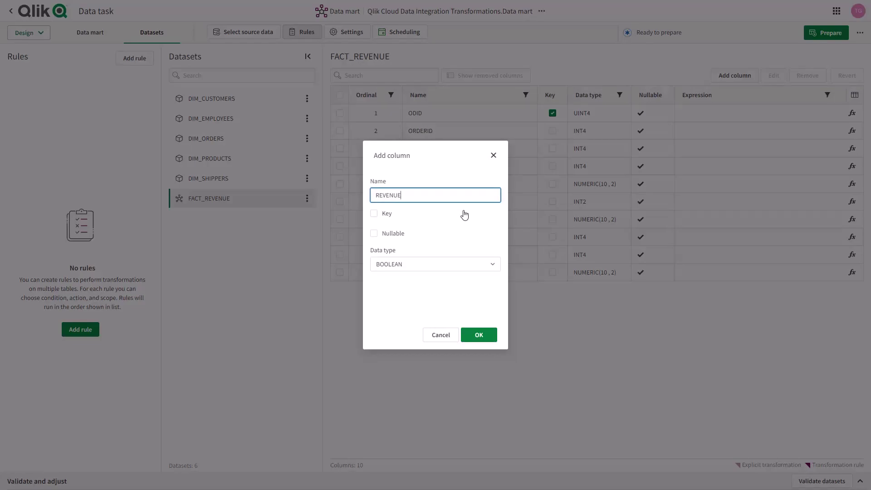
click(482, 266)
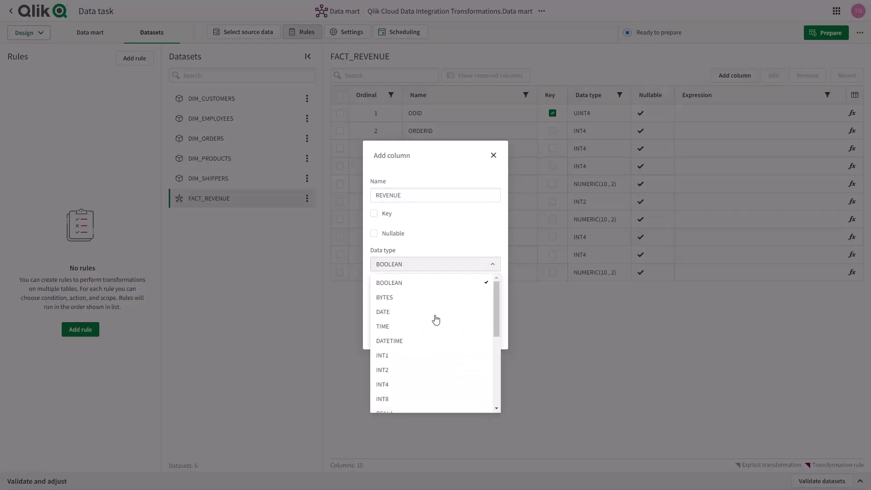
scroll(431, 340, down, 5)
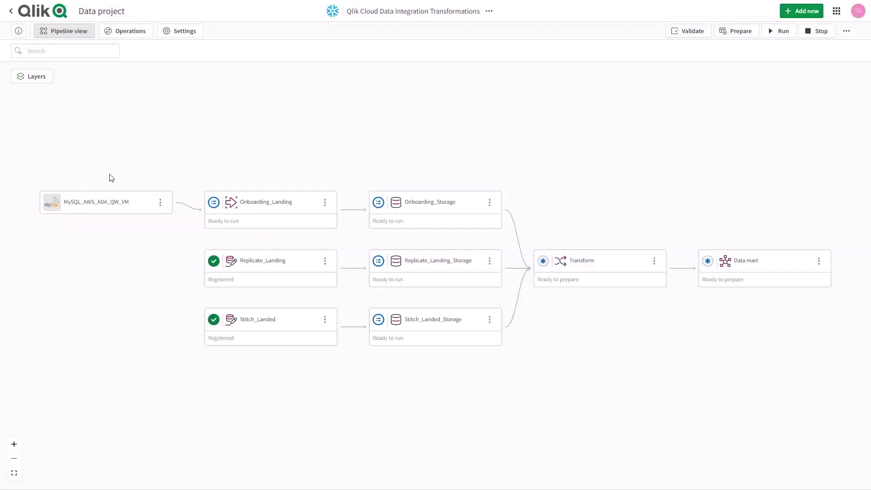